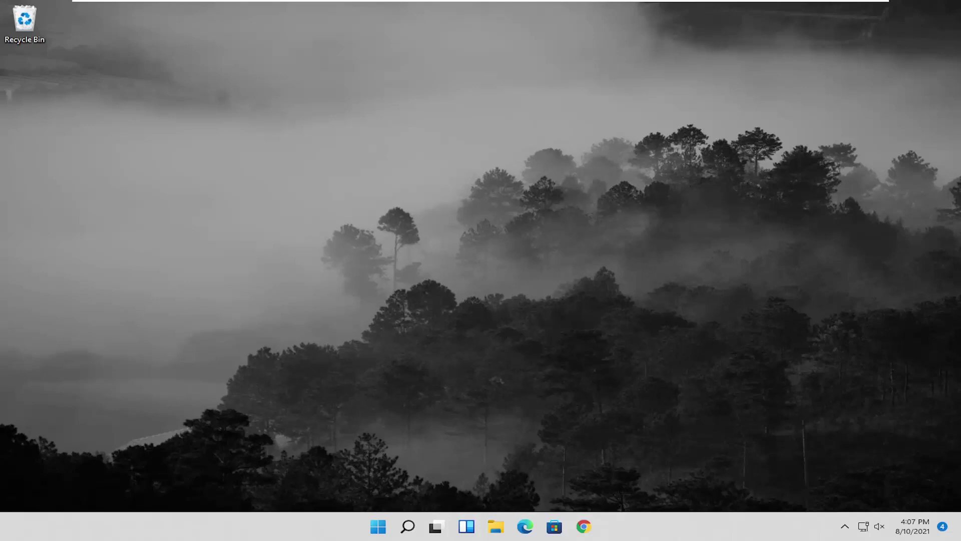
# Find regedit in Windows Search, run Registry Editor as administrator, and centre its window
pyautogui.click(409, 527)
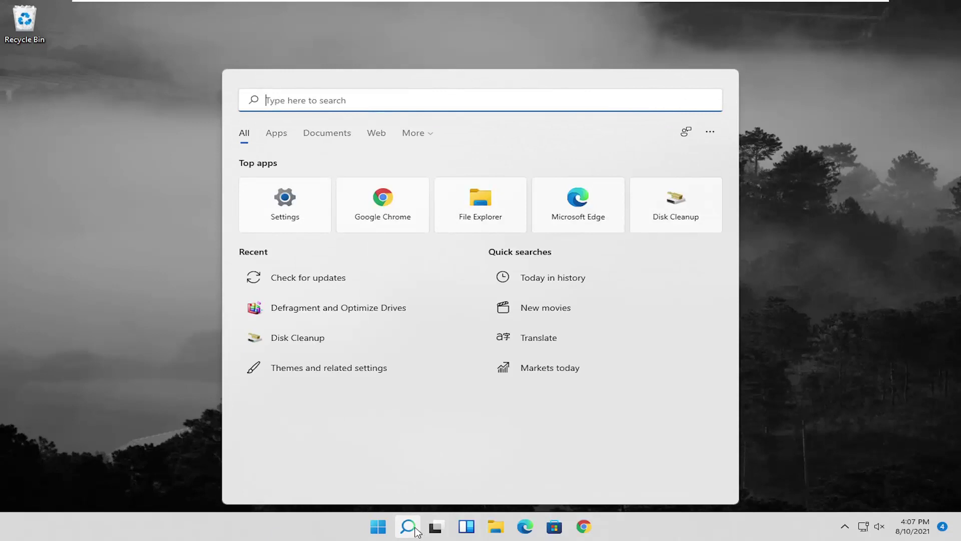
pyautogui.write('regedit')
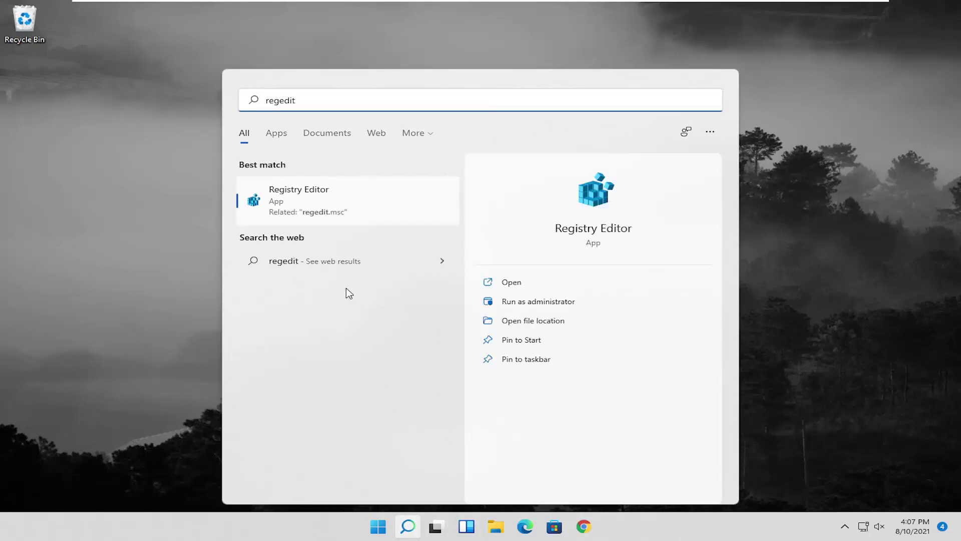
pyautogui.rightClick(294, 208)
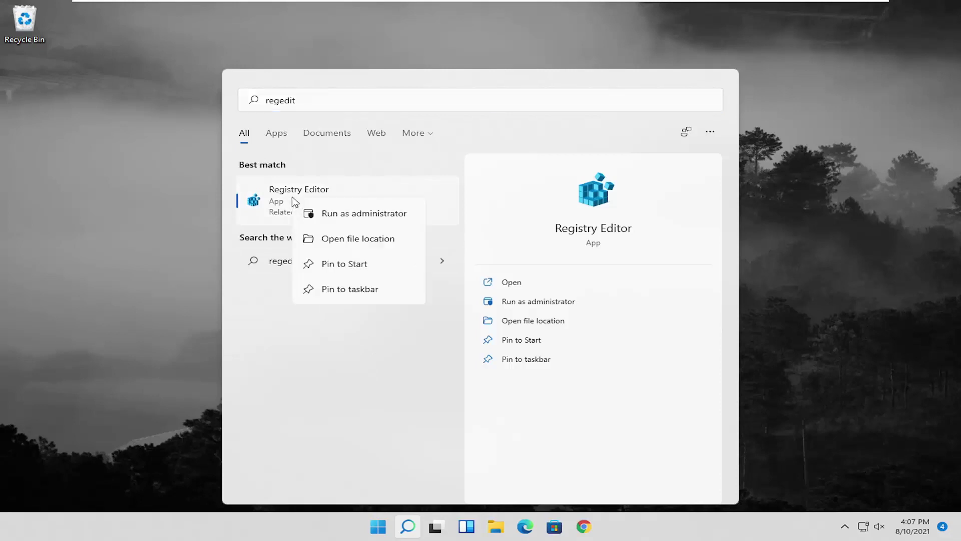
pyautogui.click(345, 219)
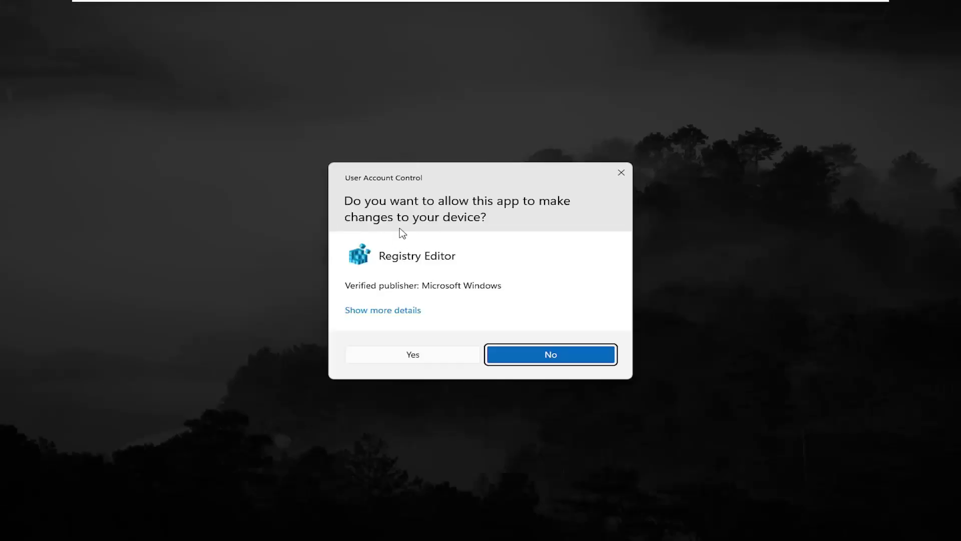
pyautogui.click(409, 355)
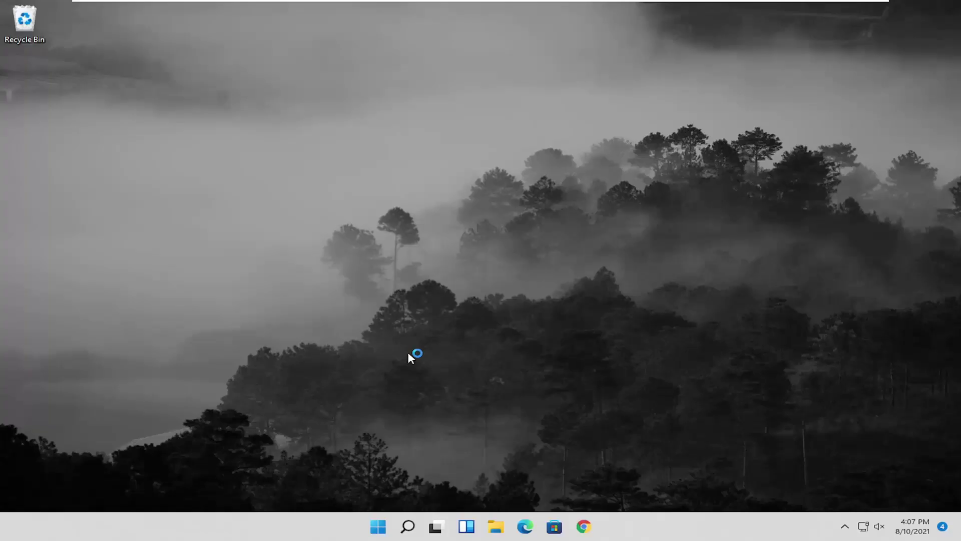
pyautogui.moveTo(215, 33); pyautogui.dragTo(348, 79)
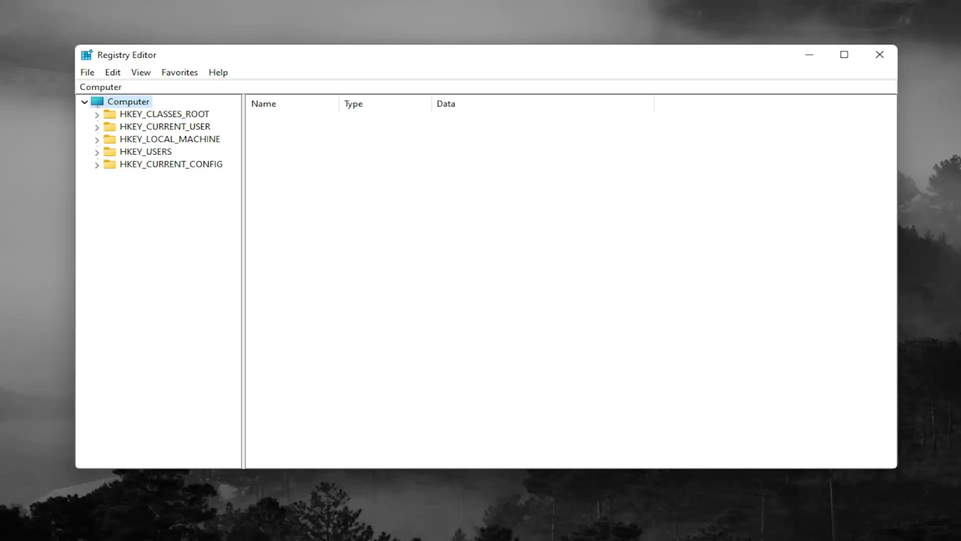
pyautogui.click(88, 74)
pyautogui.click(114, 106)
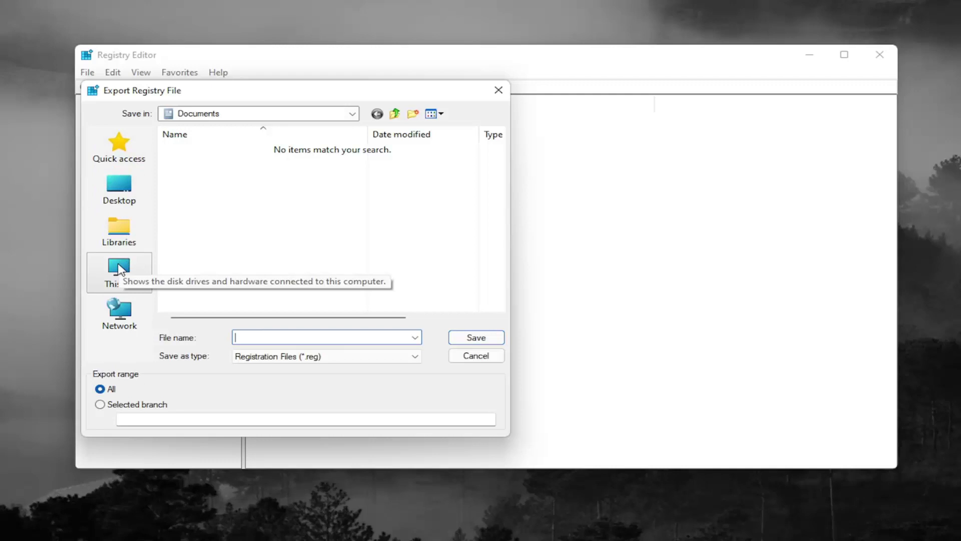
pyautogui.click(480, 357)
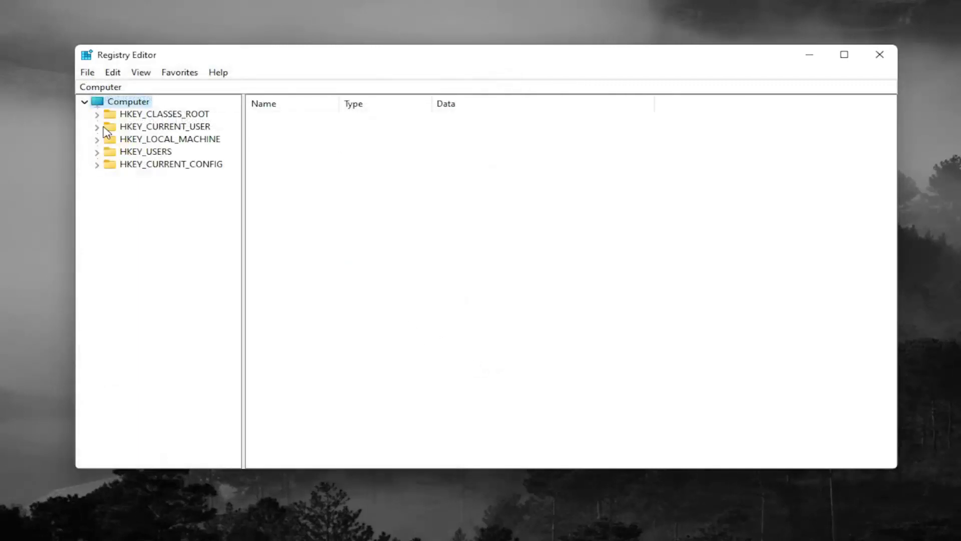
pyautogui.click(87, 73)
pyautogui.click(109, 88)
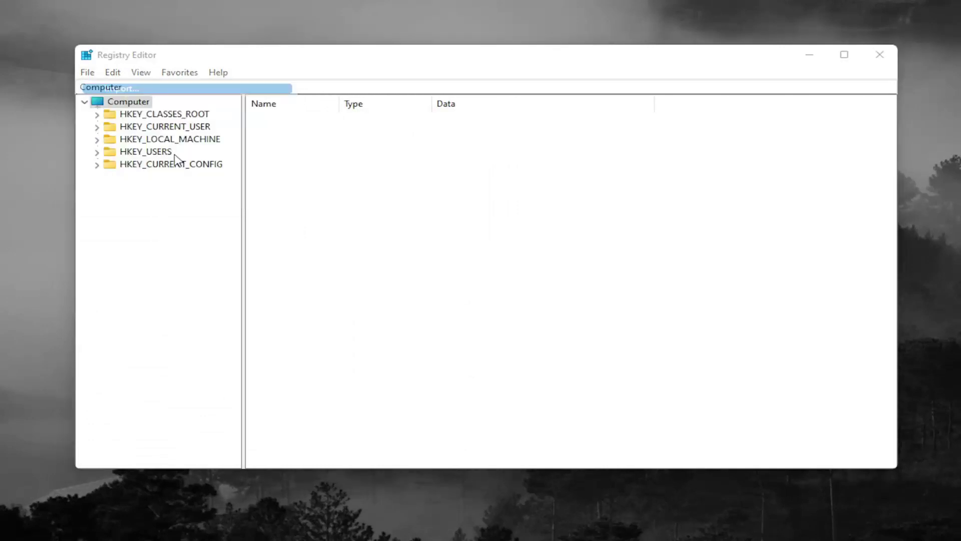
pyautogui.click(139, 201)
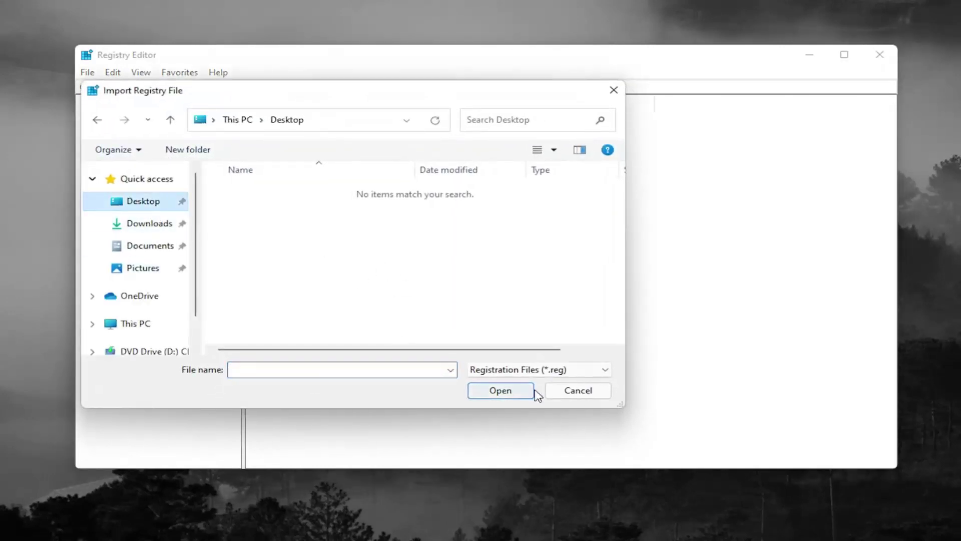
pyautogui.click(578, 391)
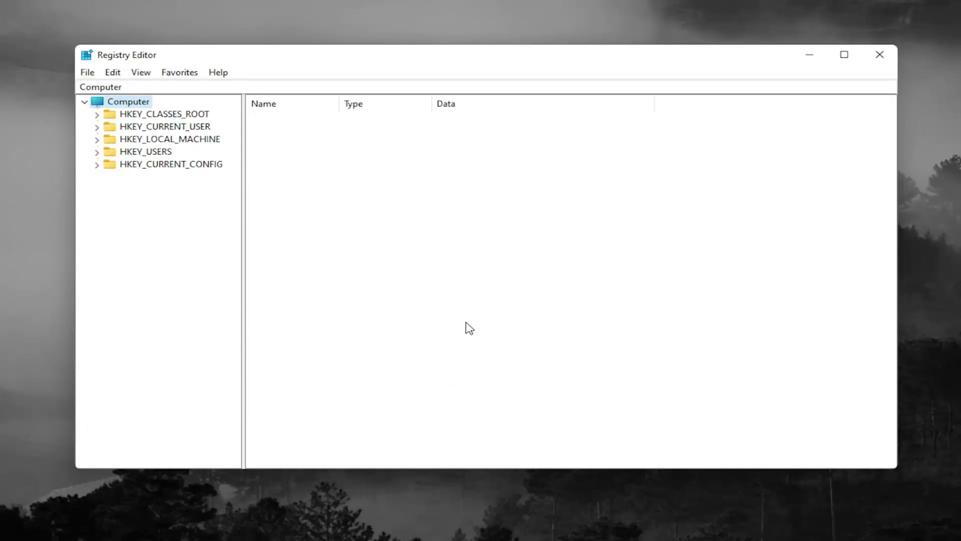
# Expand HKEY_CURRENT_USER\Software\Microsoft\Windows\CurrentVersion in the tree and select Policies
pyautogui.doubleClick(170, 130)
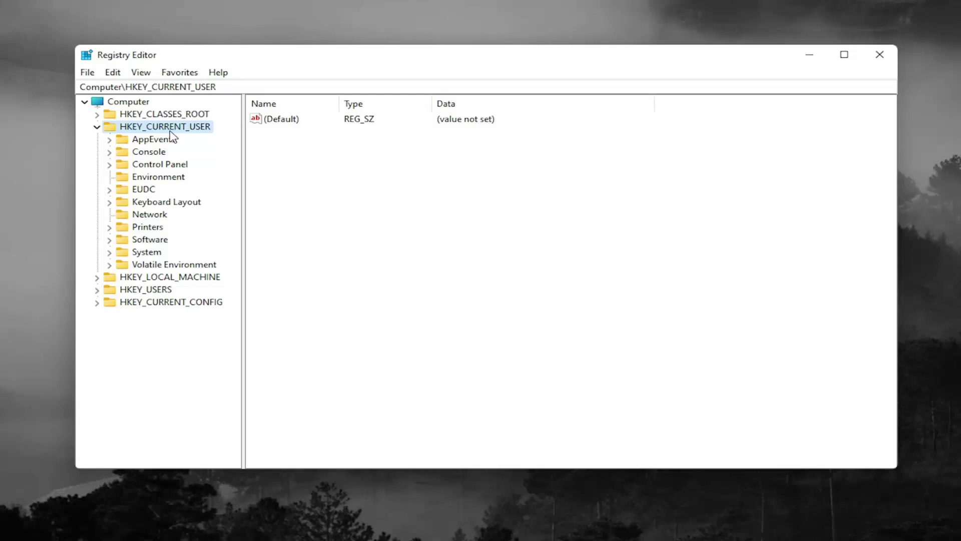
pyautogui.doubleClick(148, 240)
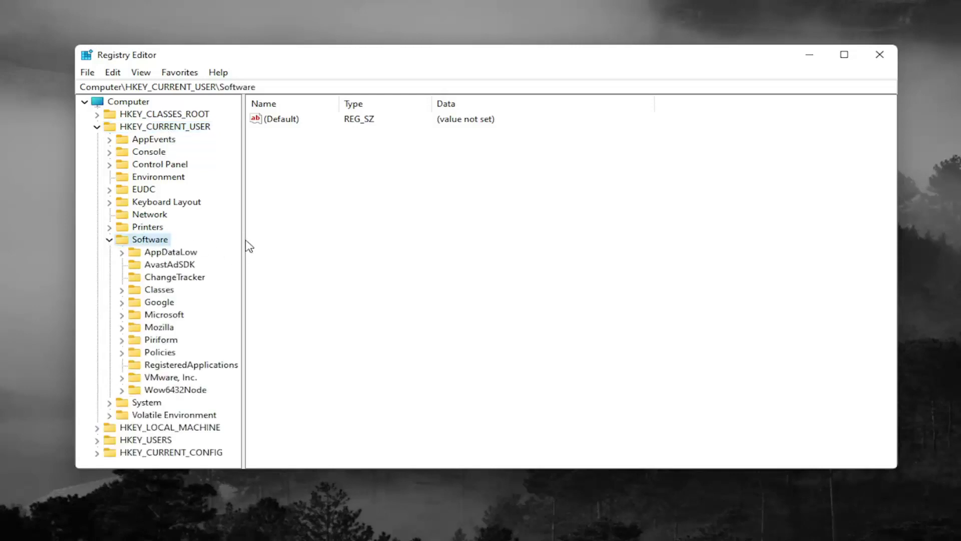
pyautogui.moveTo(242, 240); pyautogui.dragTo(280, 244)
pyautogui.click(158, 317)
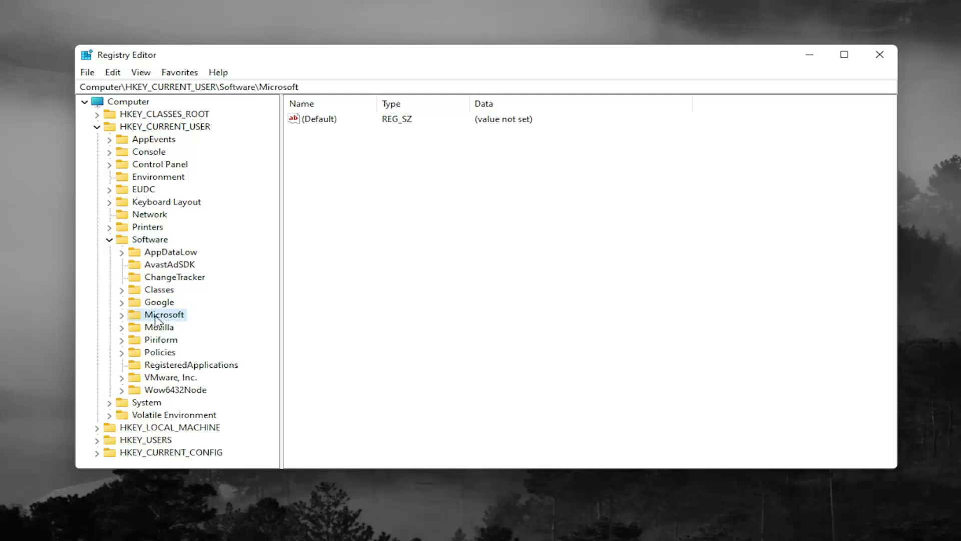
pyautogui.doubleClick(158, 317)
pyautogui.scroll(-5, 167, 319)
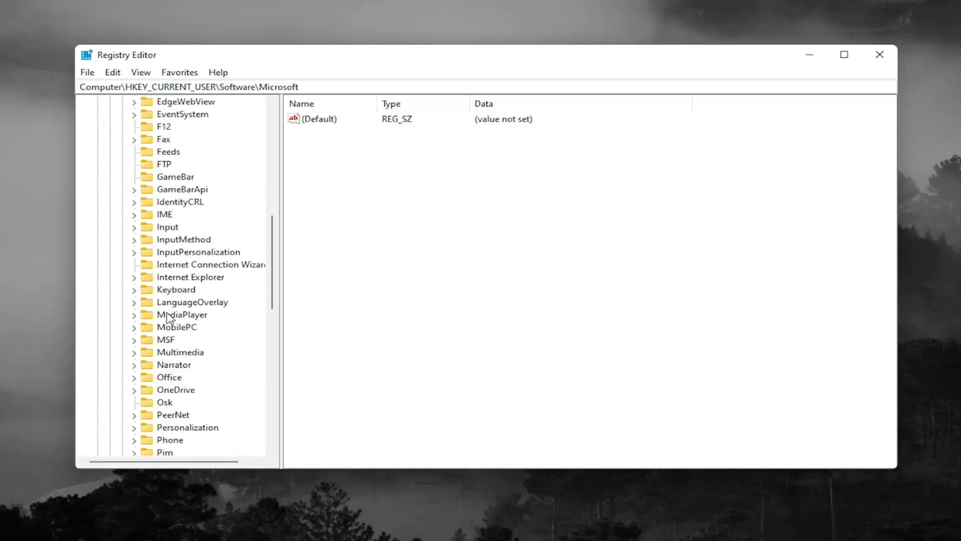
pyautogui.scroll(-4, 168, 320)
pyautogui.scroll(-6, 167, 320)
pyautogui.scroll(-1, 166, 320)
pyautogui.click(164, 319)
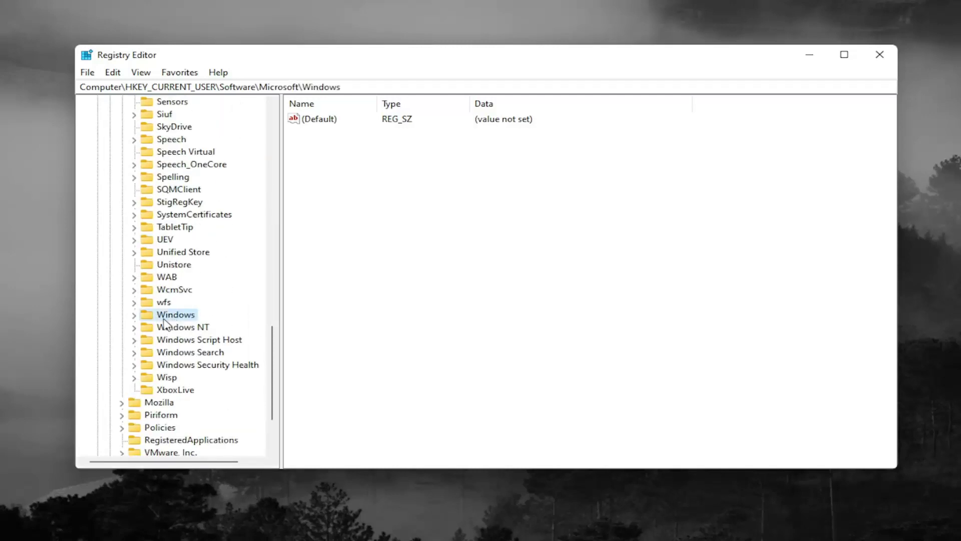
pyautogui.doubleClick(164, 322)
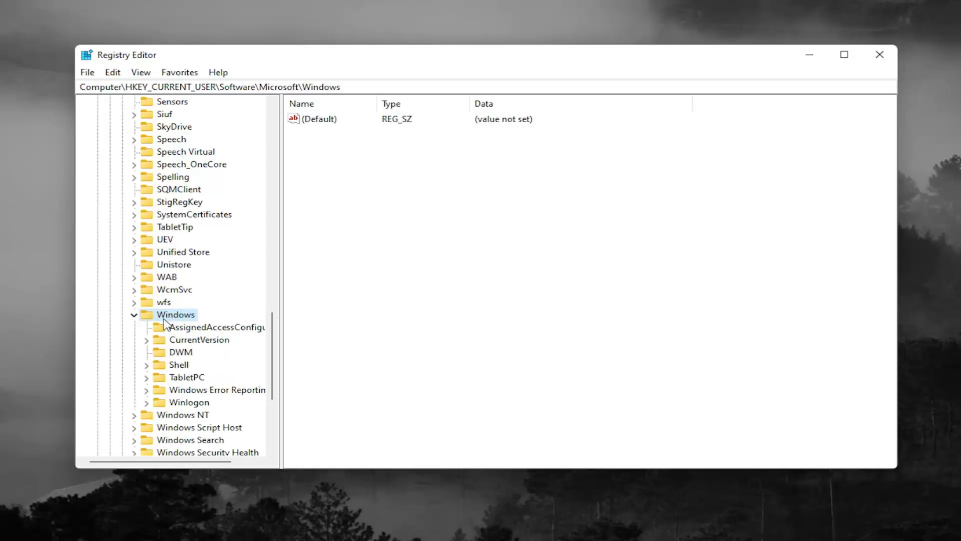
pyautogui.click(191, 342)
pyautogui.doubleClick(192, 343)
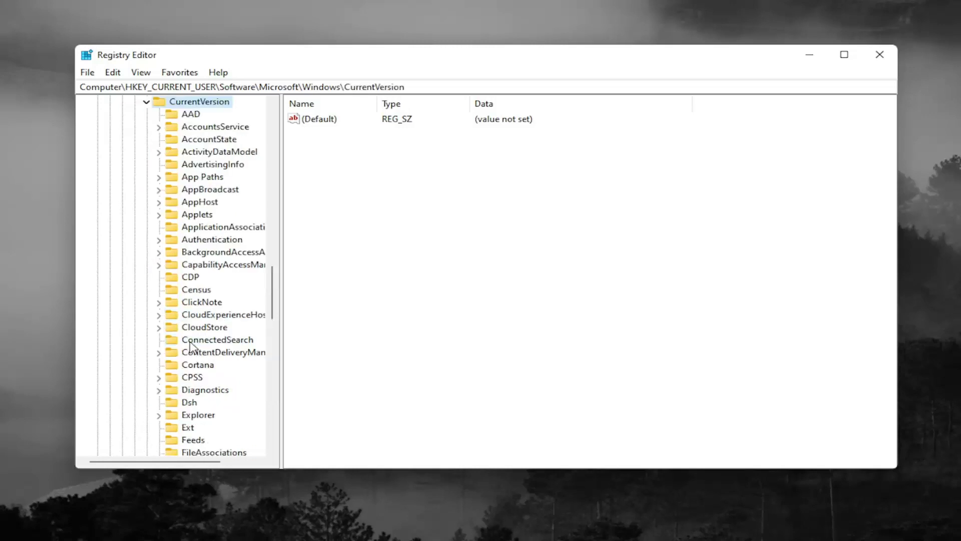
pyautogui.scroll(-3, 191, 345)
pyautogui.scroll(-5, 190, 343)
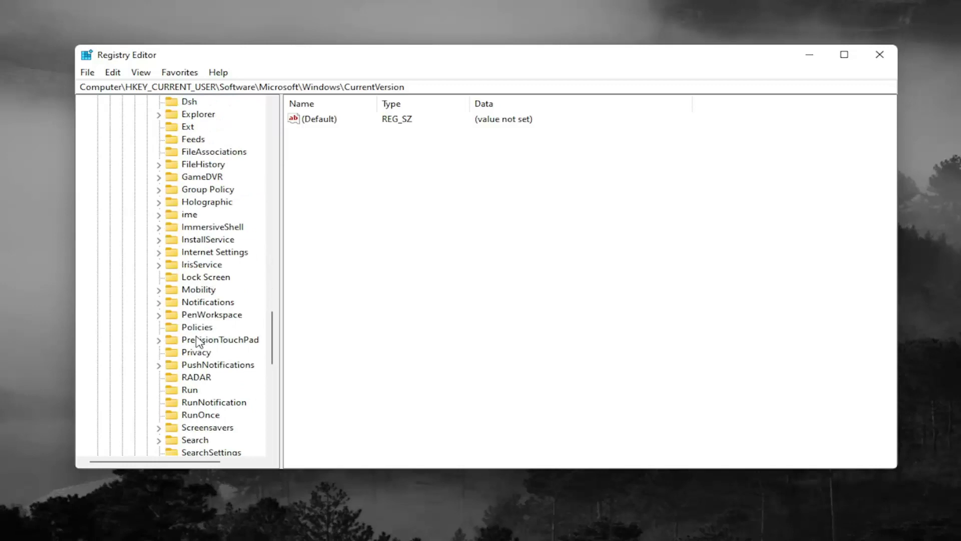
pyautogui.scroll(-1, 191, 343)
pyautogui.click(197, 292)
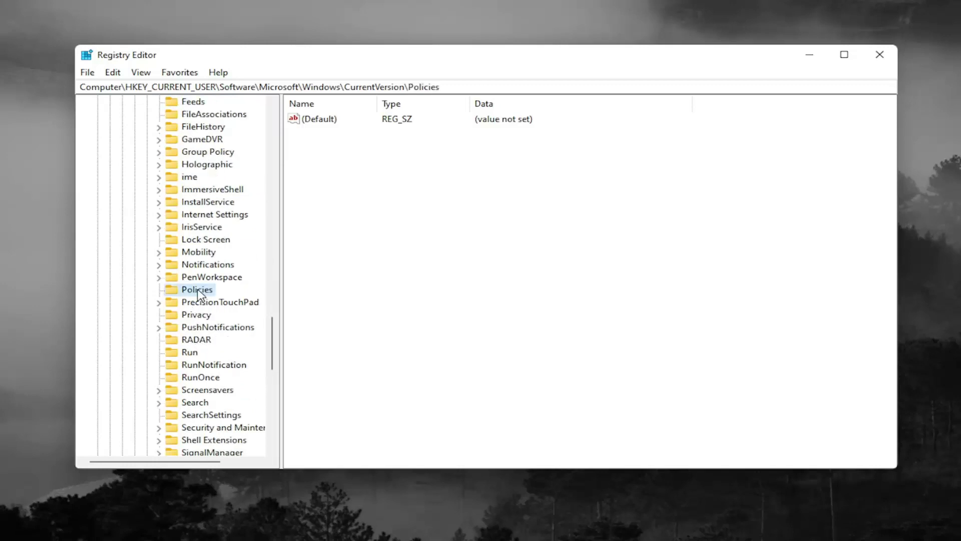
# Create a new key named Explorer under Policies
pyautogui.rightClick(202, 292)
pyautogui.moveTo(295, 314)
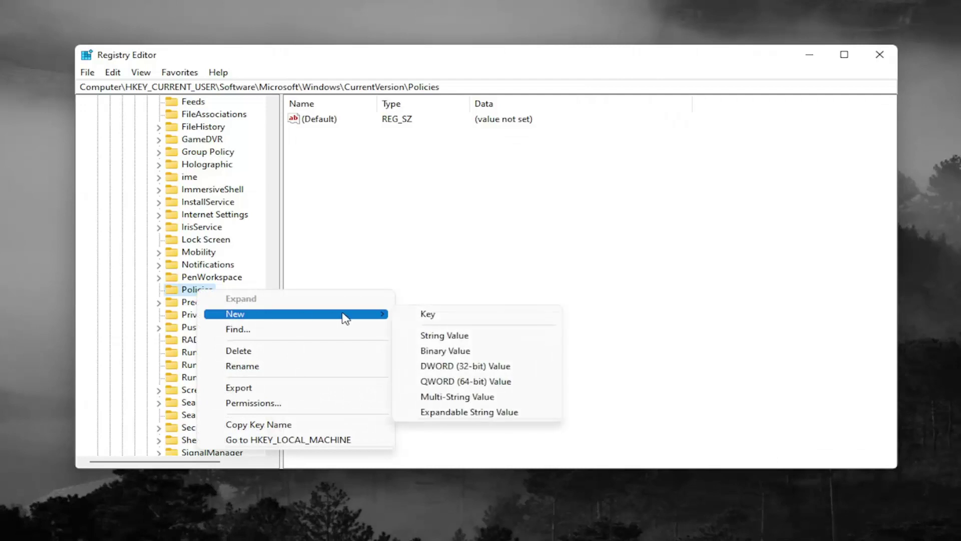
pyautogui.click(444, 315)
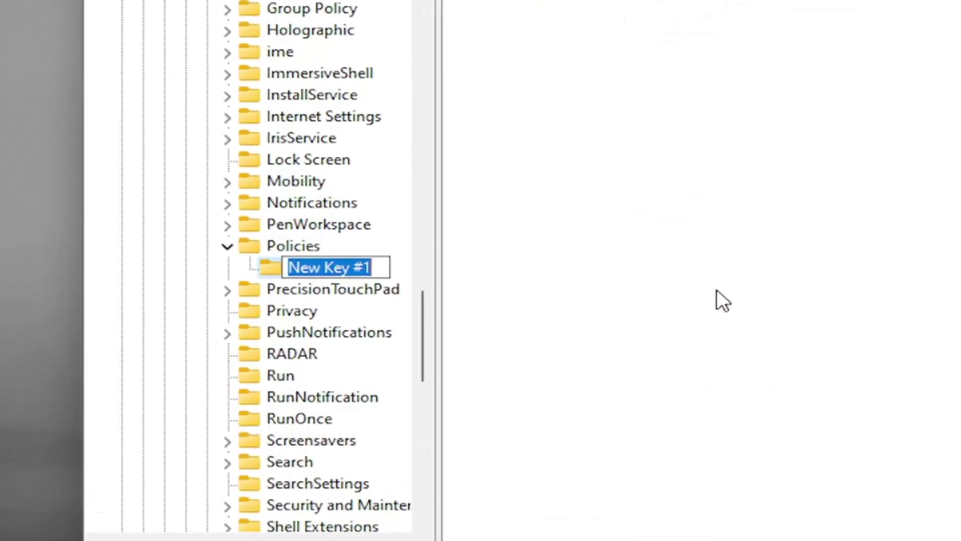
pyautogui.write('Explo')
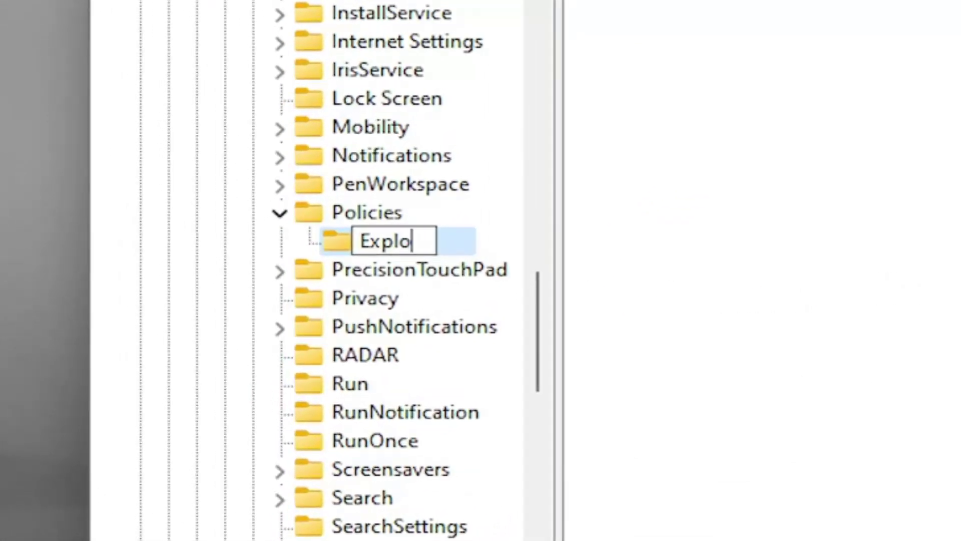
pyautogui.write('rer')
pyautogui.press('Return')
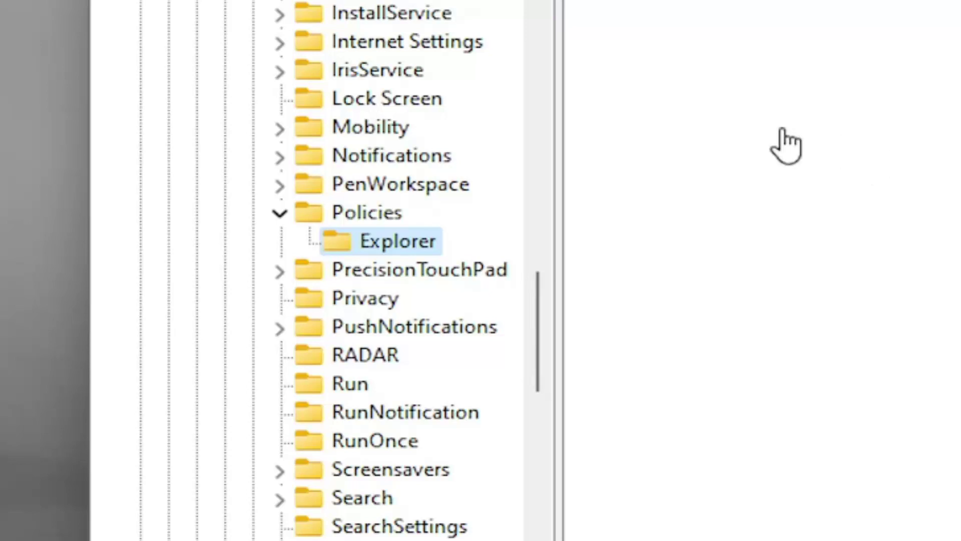
# Add a DWORD (32-bit) value named NoWinKeys to the Explorer key
pyautogui.rightClick(415, 185)
pyautogui.moveTo(470, 192)
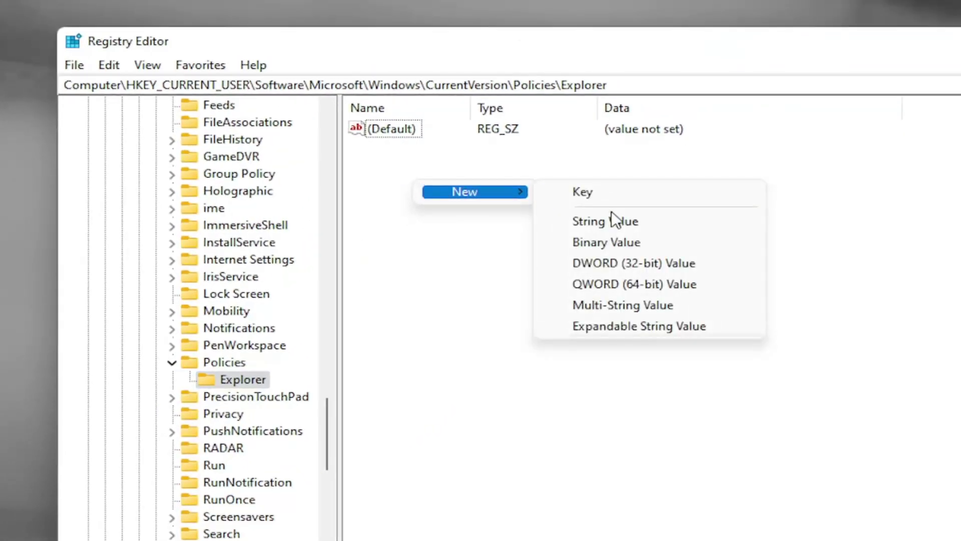
pyautogui.click(613, 265)
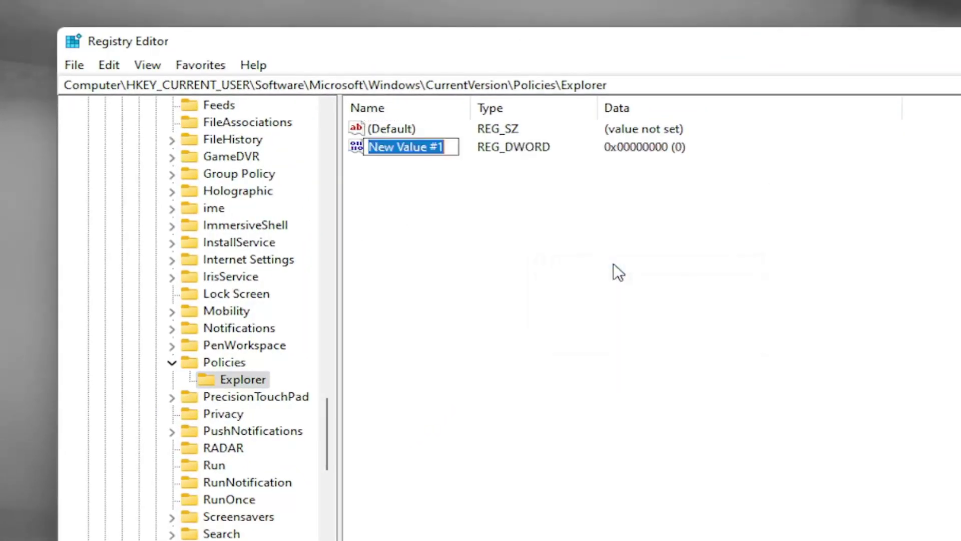
pyautogui.write('No')
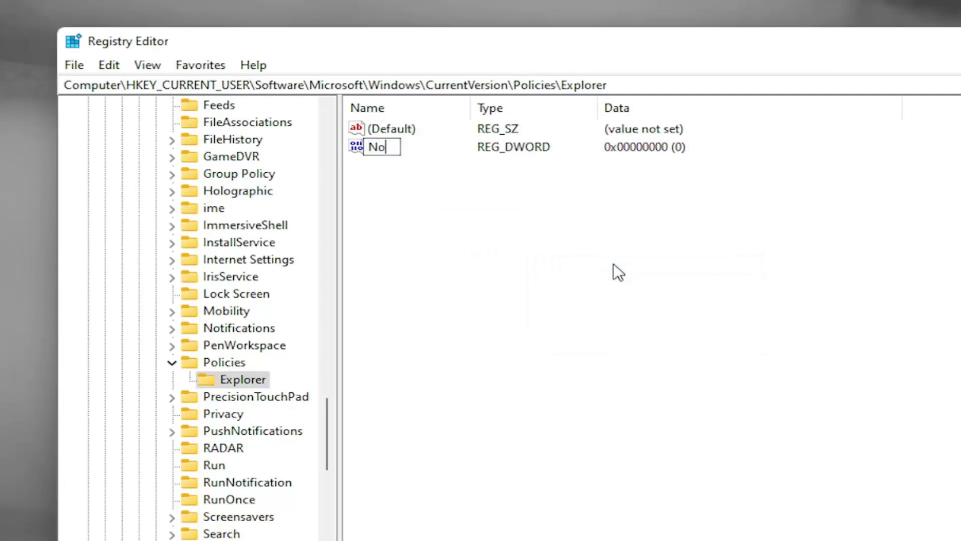
pyautogui.write('WinKey')
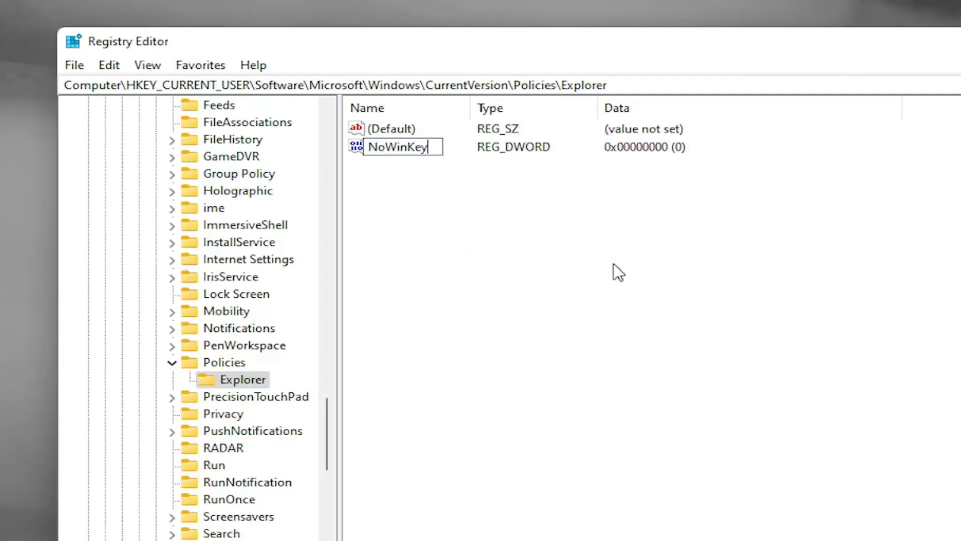
pyautogui.write('s')
pyautogui.press('Return')
# Set the NoWinKeys value data to 1
pyautogui.doubleClick(424, 154)
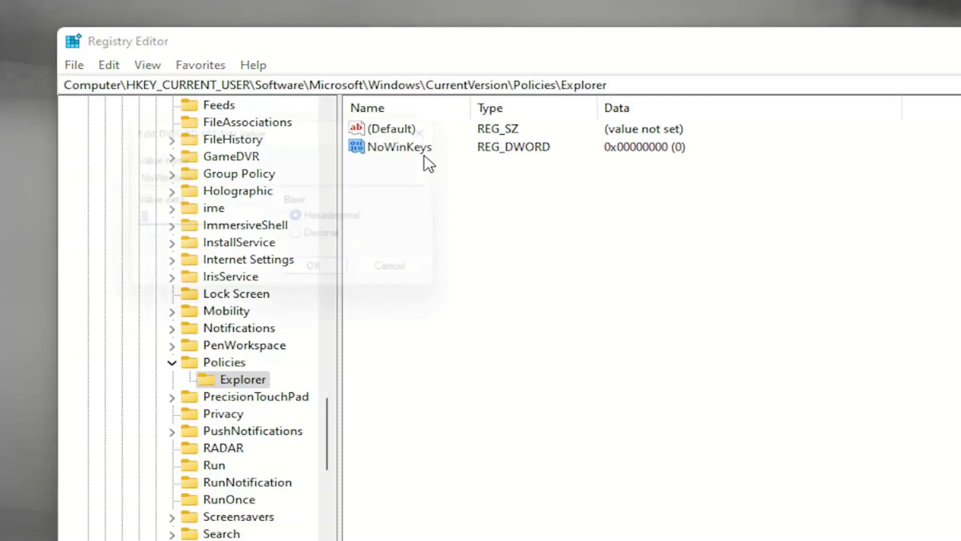
pyautogui.moveTo(362, 124); pyautogui.dragTo(681, 197)
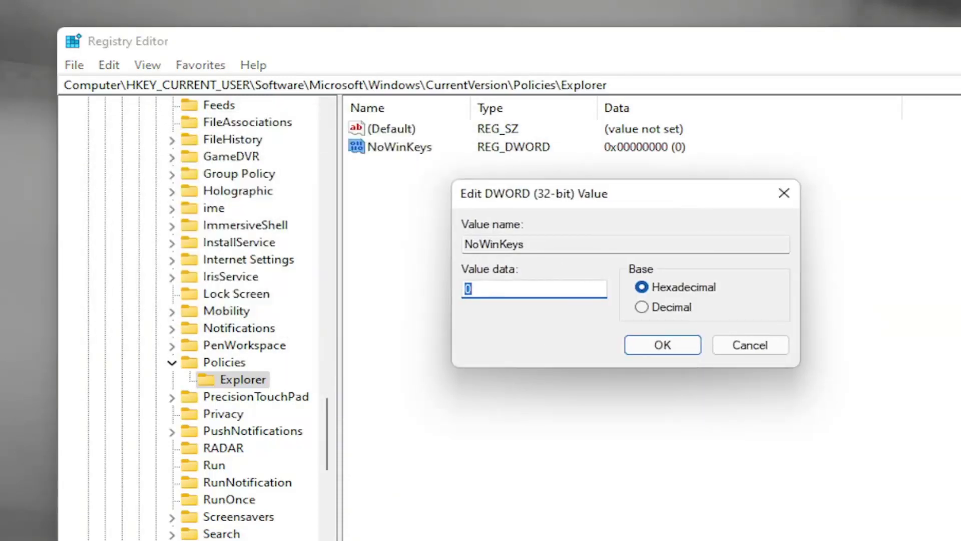
pyautogui.write('1')
pyautogui.click(662, 347)
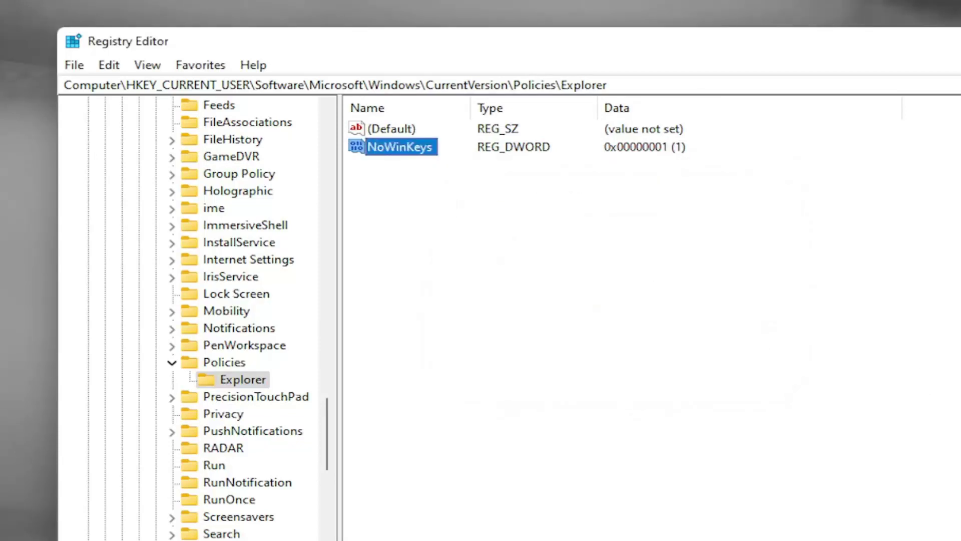
# Collapse the registry tree back to Computer and close Registry Editor
pyautogui.click(172, 363)
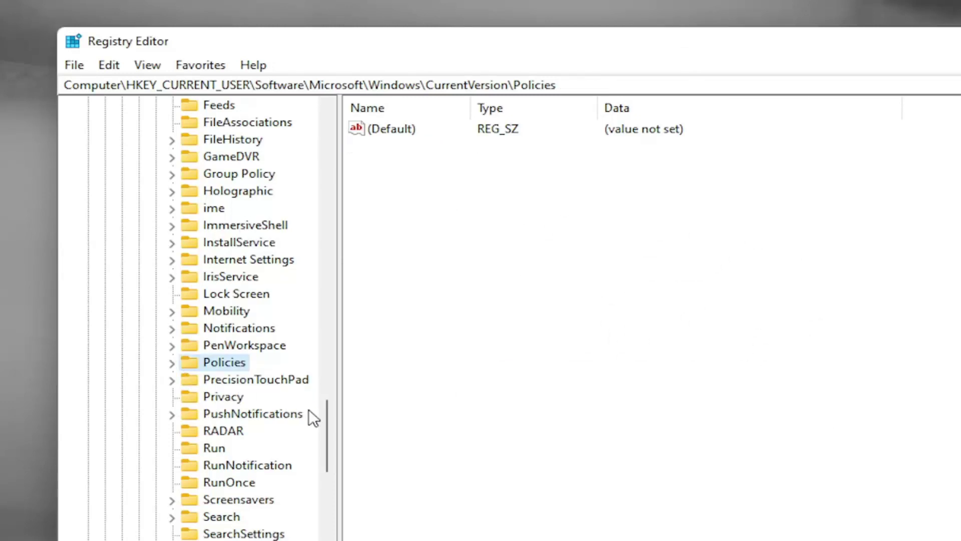
pyautogui.moveTo(327, 420)
pyautogui.mouseDown()
pyautogui.moveTo(326, 177)
pyautogui.moveTo(326, 315)
pyautogui.mouseUp()
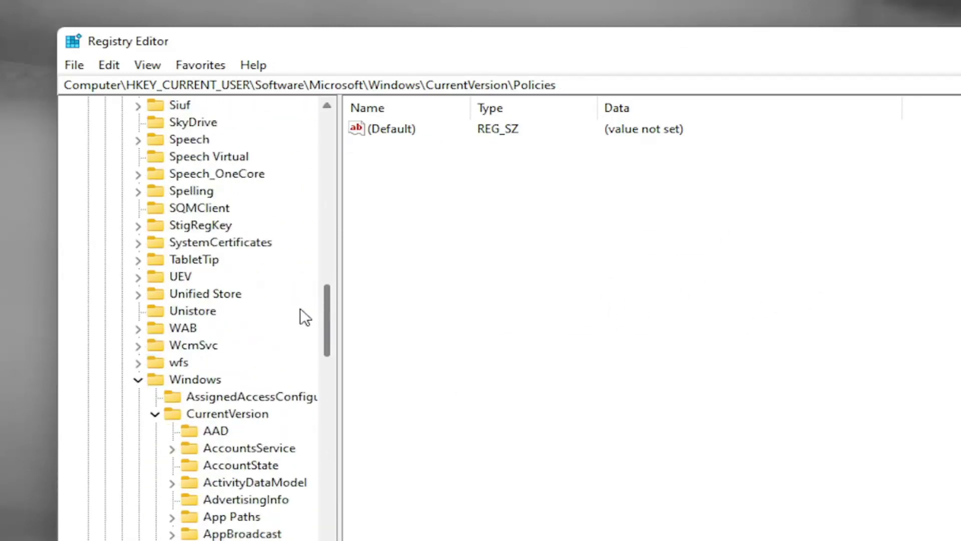
pyautogui.click(154, 413)
pyautogui.click(138, 380)
pyautogui.scroll(8, 280, 382)
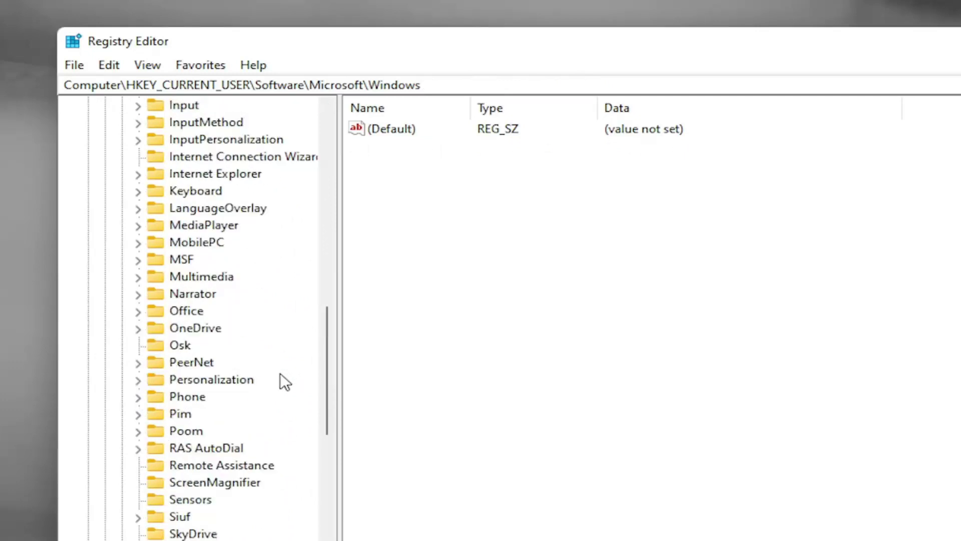
pyautogui.scroll(4, 281, 382)
pyautogui.scroll(7, 160, 315)
pyautogui.click(74, 325)
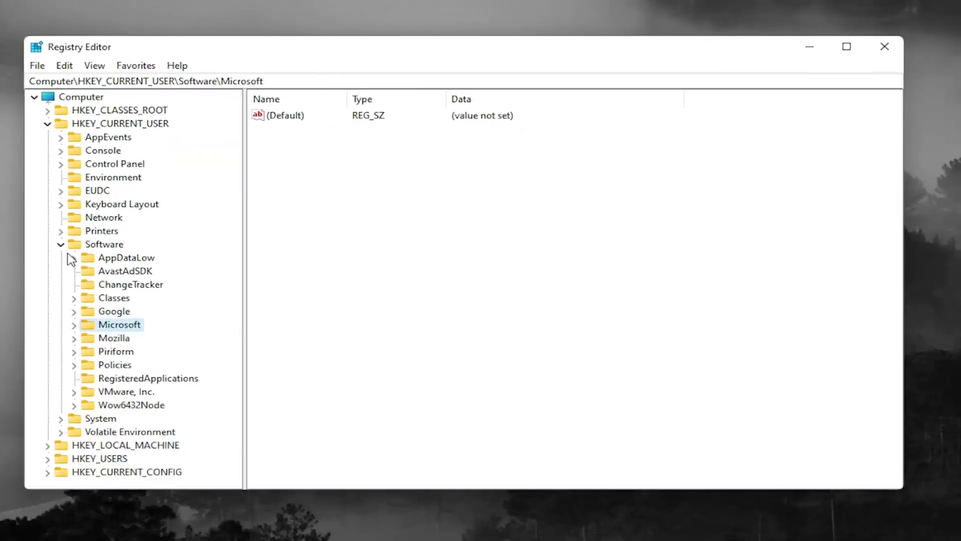
pyautogui.click(61, 244)
pyautogui.click(47, 123)
pyautogui.click(81, 96)
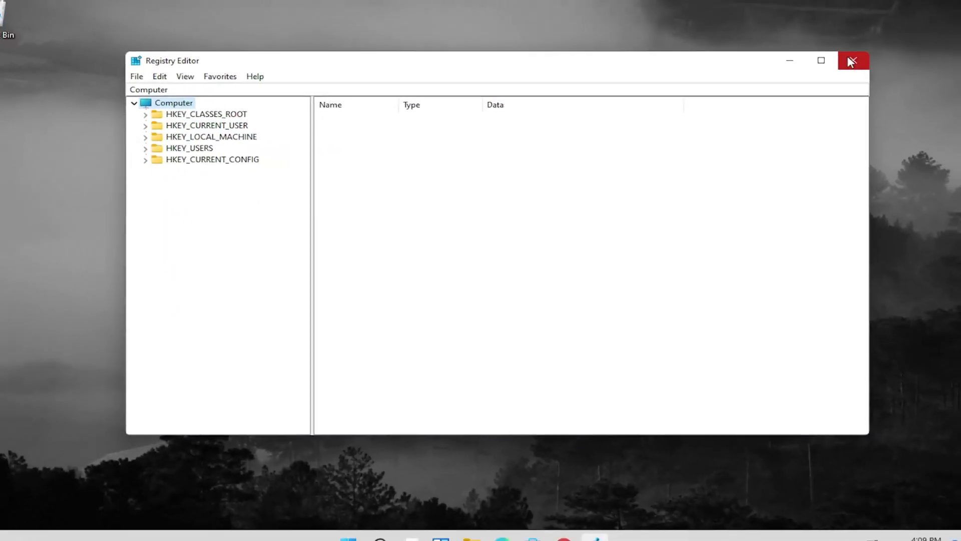
pyautogui.click(851, 61)
# Open the Start button's quick-access menu with power options
pyautogui.rightClick(378, 526)
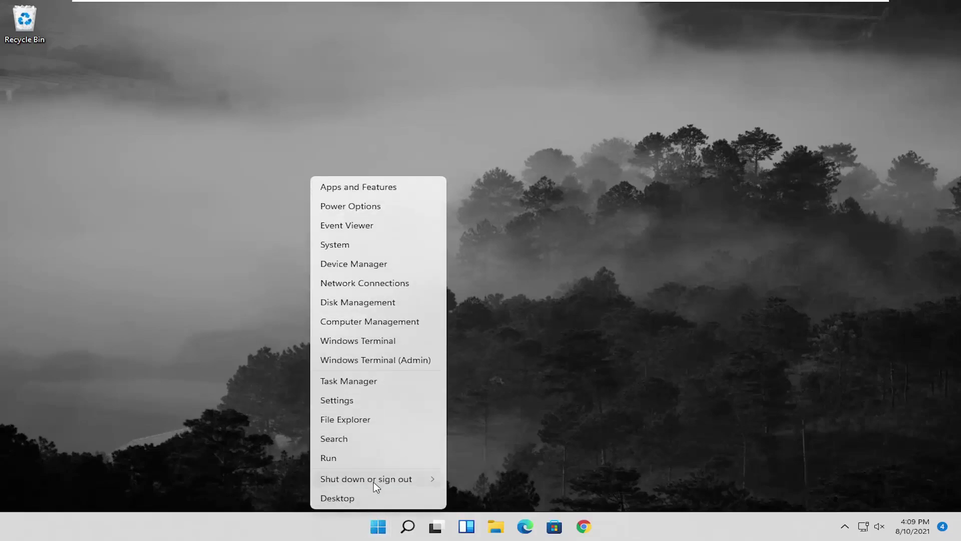